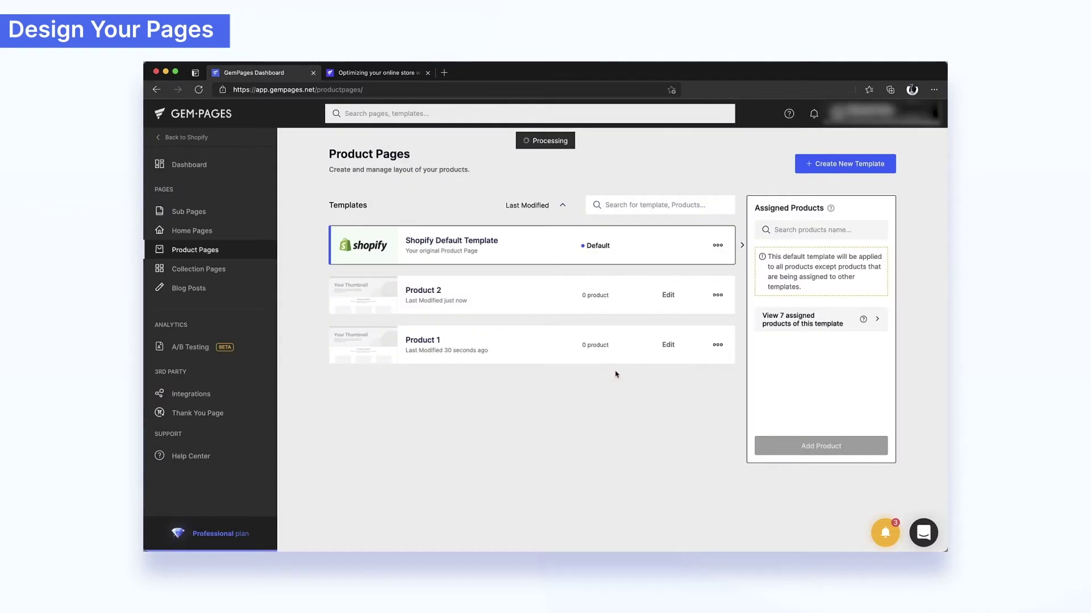
# - Open the Product 2 template for editing and change its cart button's background color to #ed3939
pyautogui.click(668, 295)
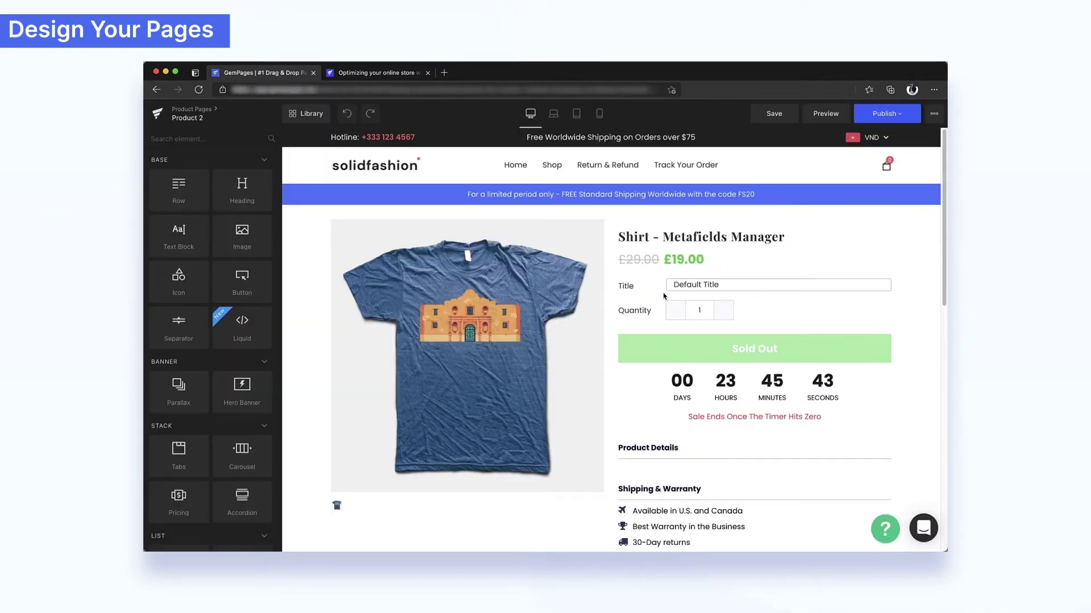
pyautogui.click(676, 348)
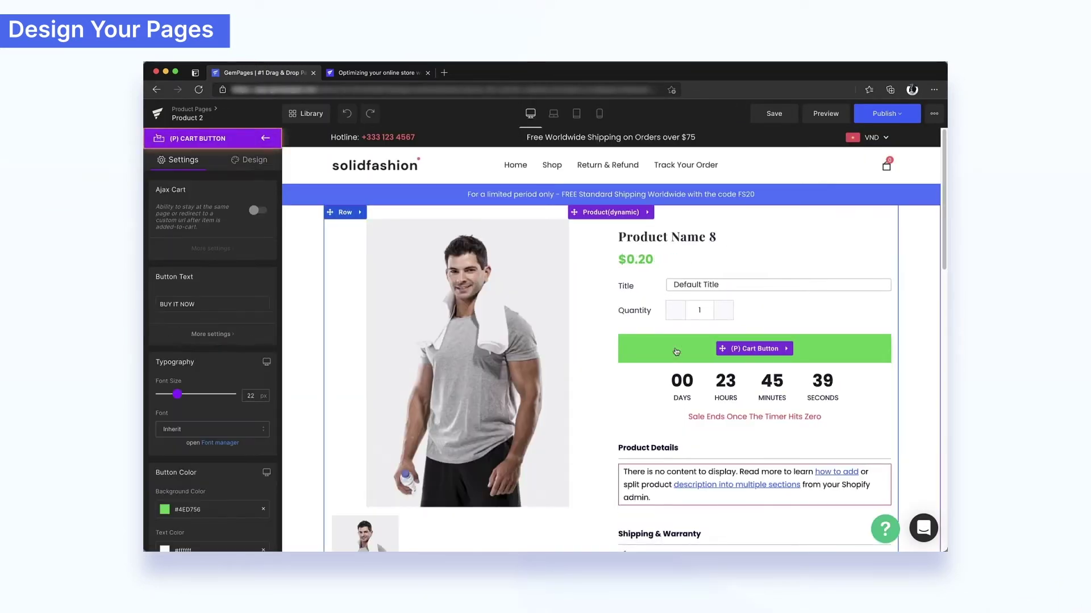
pyautogui.click(165, 428)
pyautogui.moveTo(242, 449); pyautogui.dragTo(243, 419)
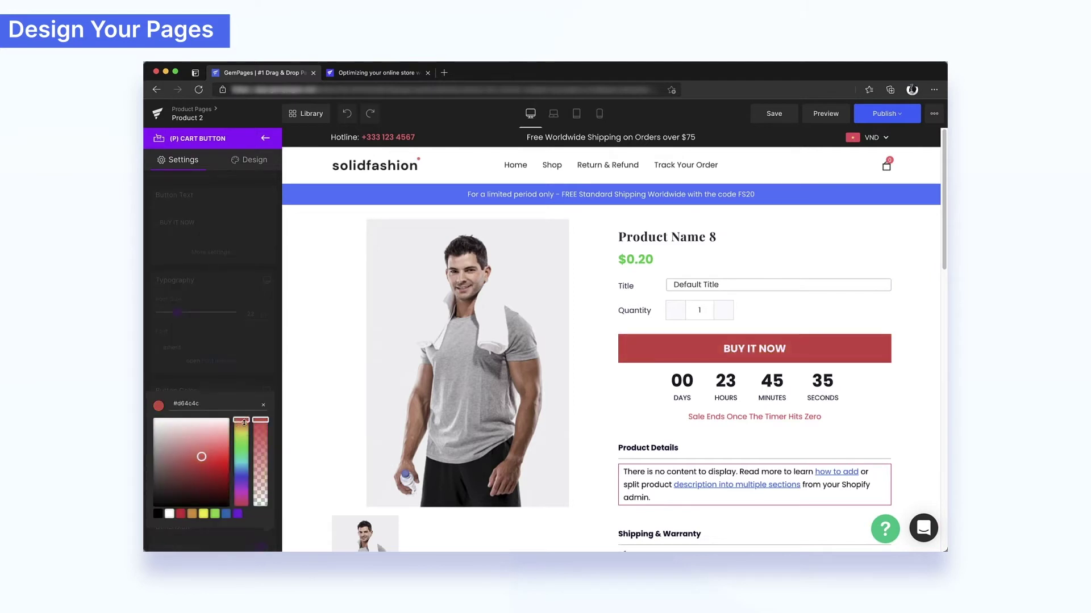
pyautogui.moveTo(197, 487); pyautogui.dragTo(218, 456)
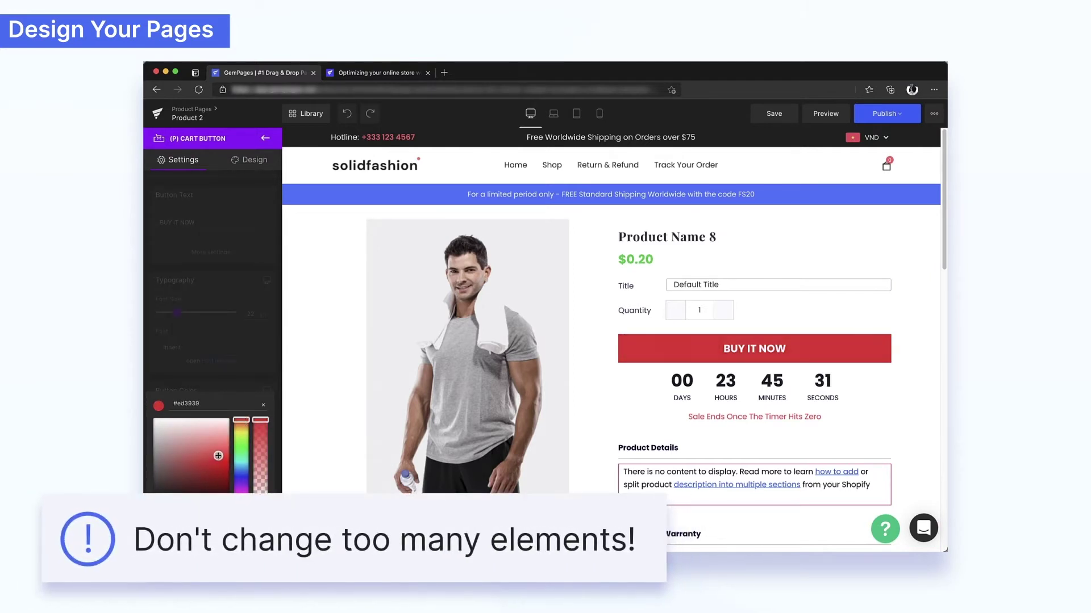
pyautogui.click(324, 414)
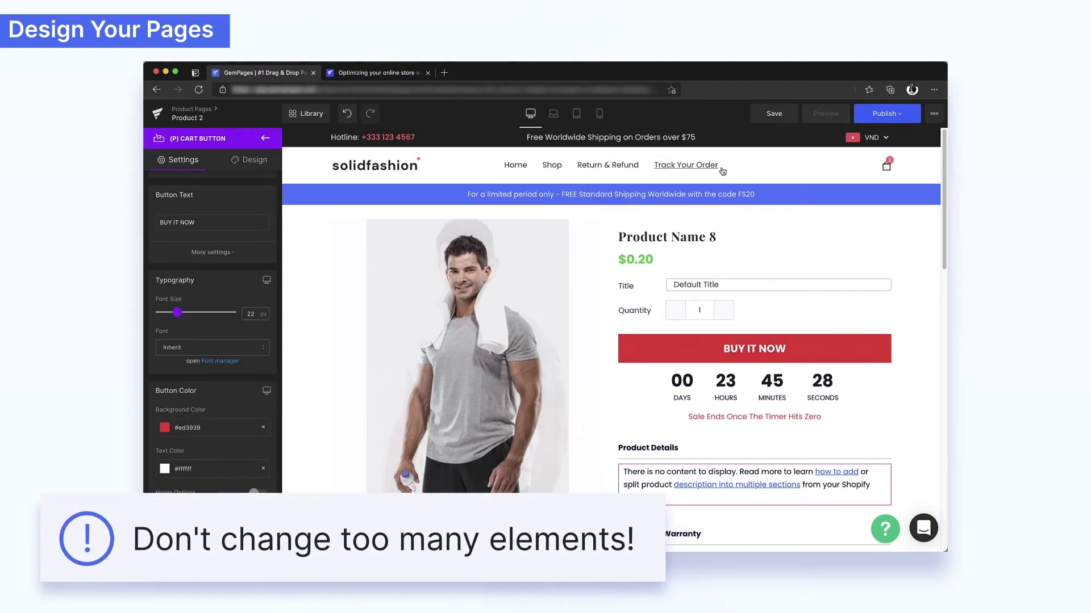
# - Save and publish the Product 2 template and preview the page
pyautogui.click(775, 113)
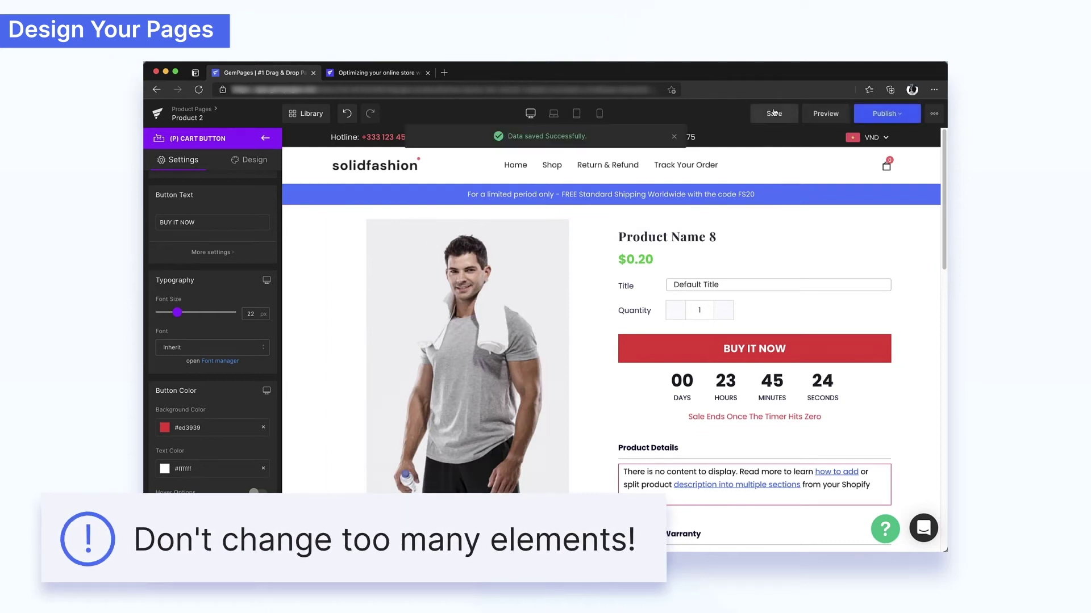
pyautogui.click(884, 113)
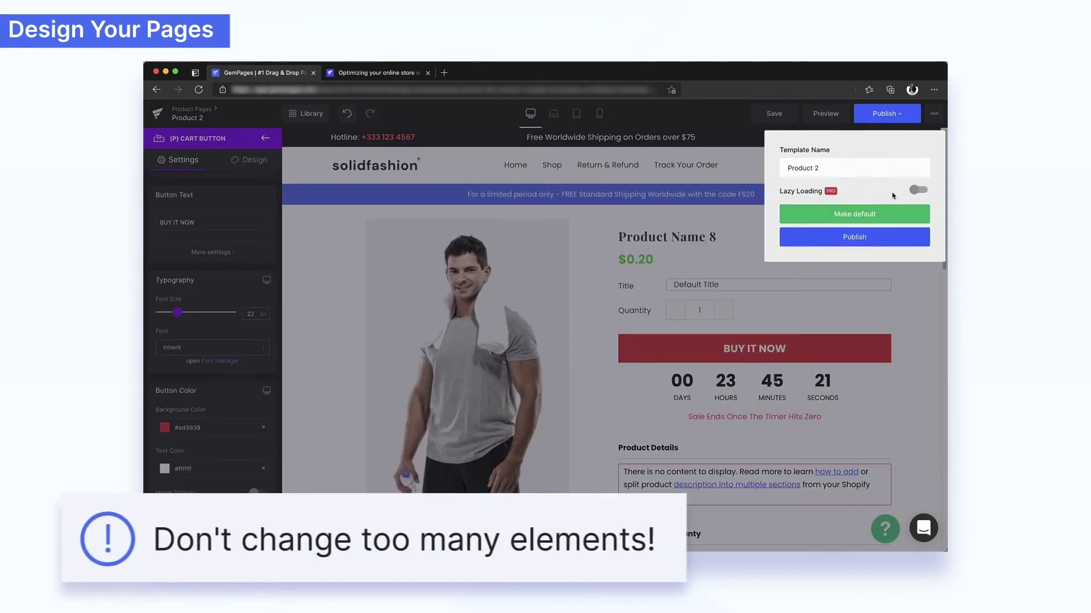
pyautogui.click(869, 245)
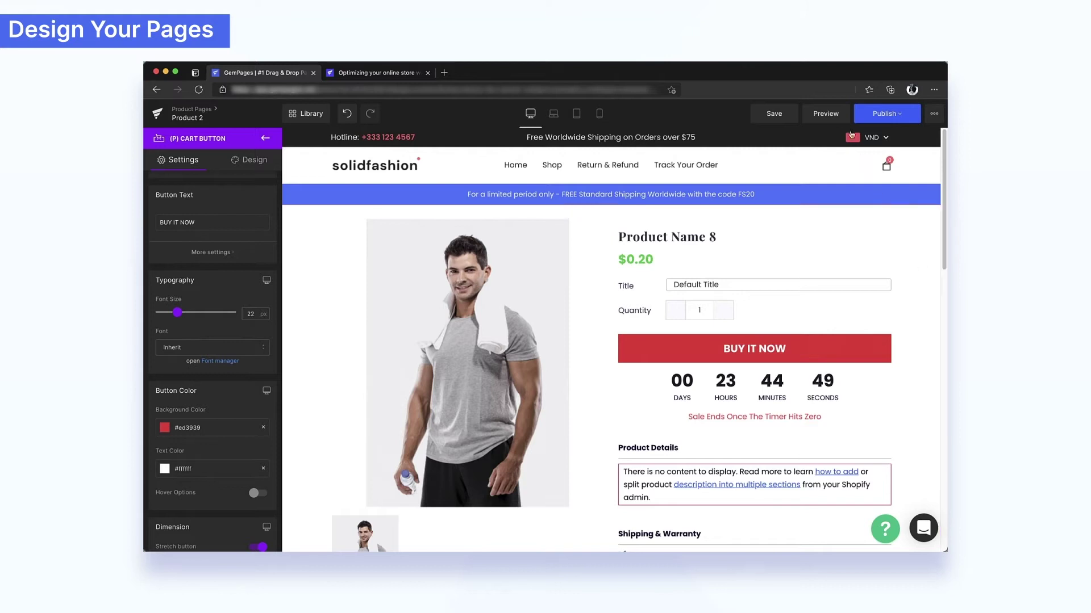
pyautogui.click(825, 113)
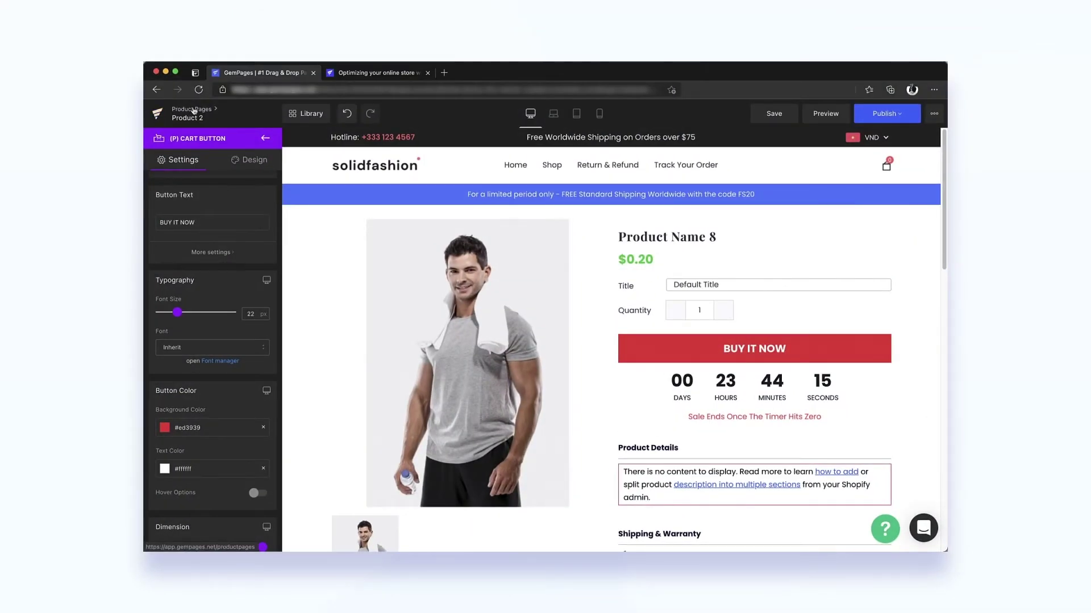
# - Leave the page editor and start a new A/B Testing campaign titled Campaign 1
pyautogui.click(194, 110)
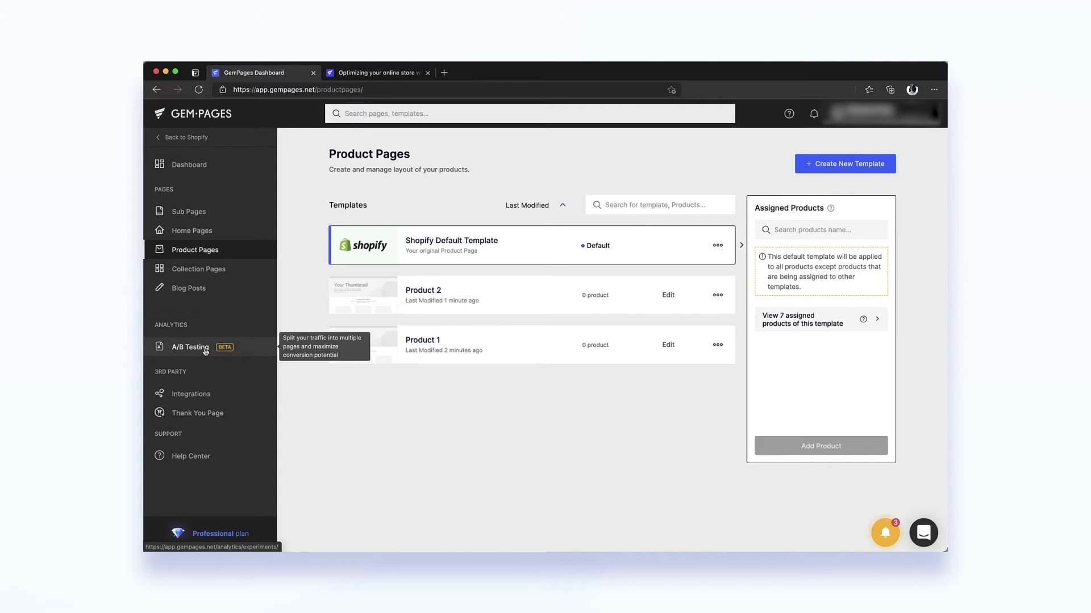
pyautogui.click(205, 352)
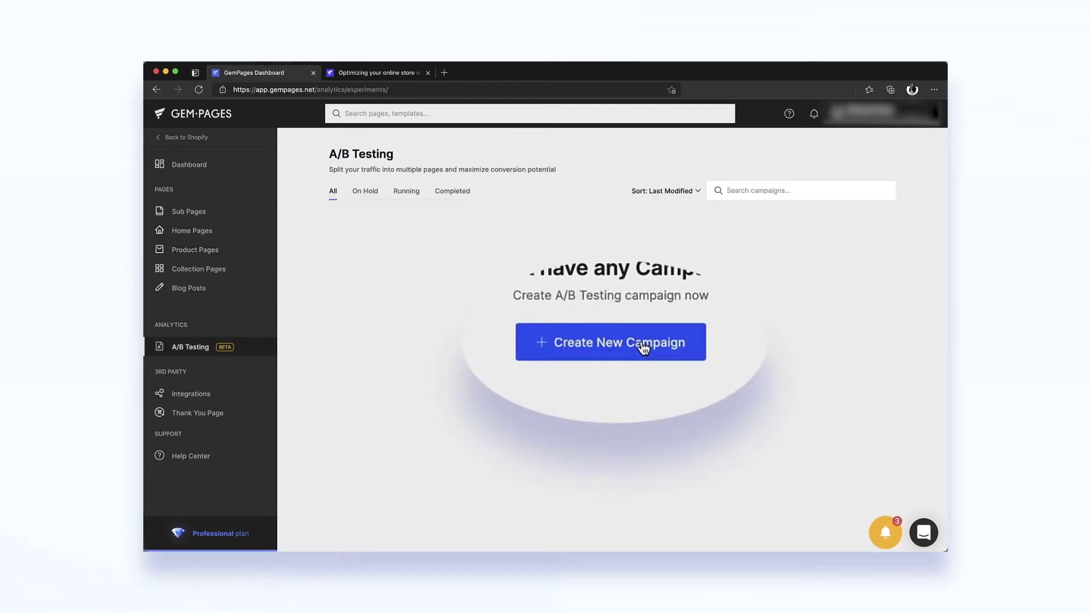
pyautogui.click(630, 342)
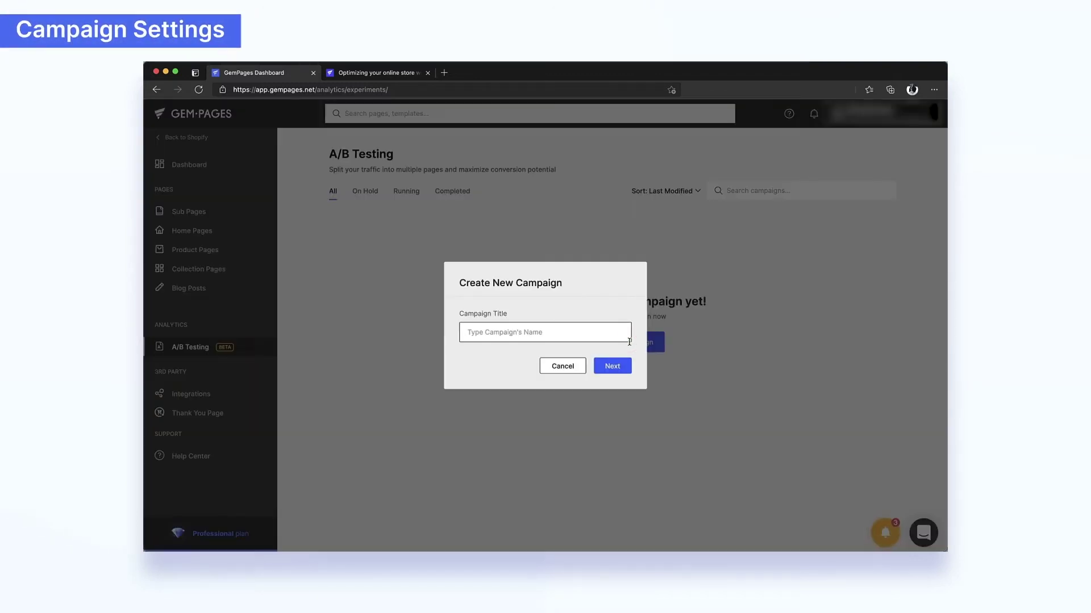
pyautogui.write('Campa')
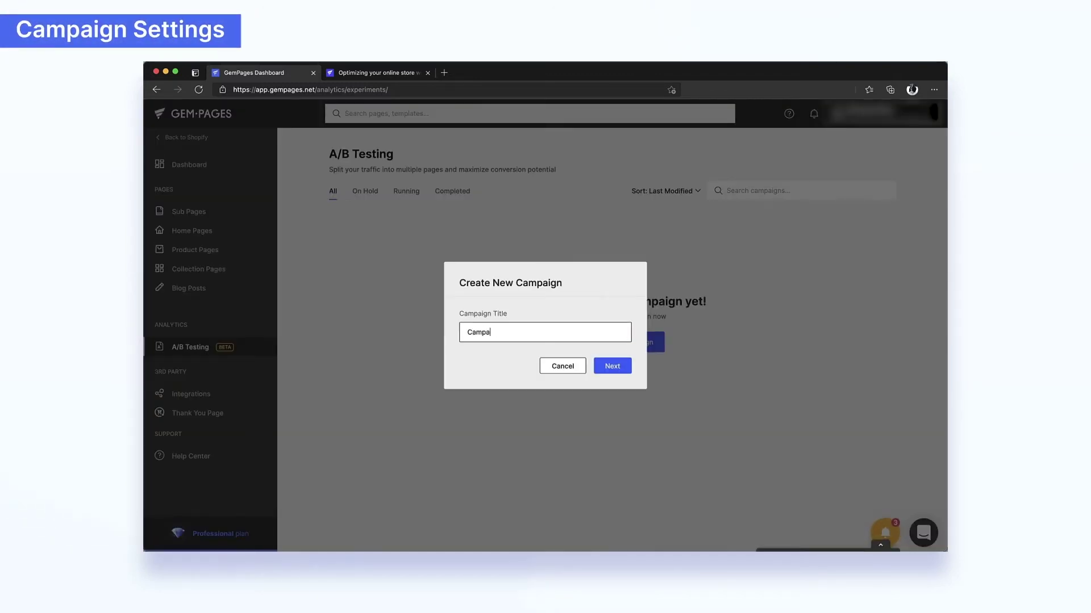
pyautogui.write('ign 1')
pyautogui.click(612, 366)
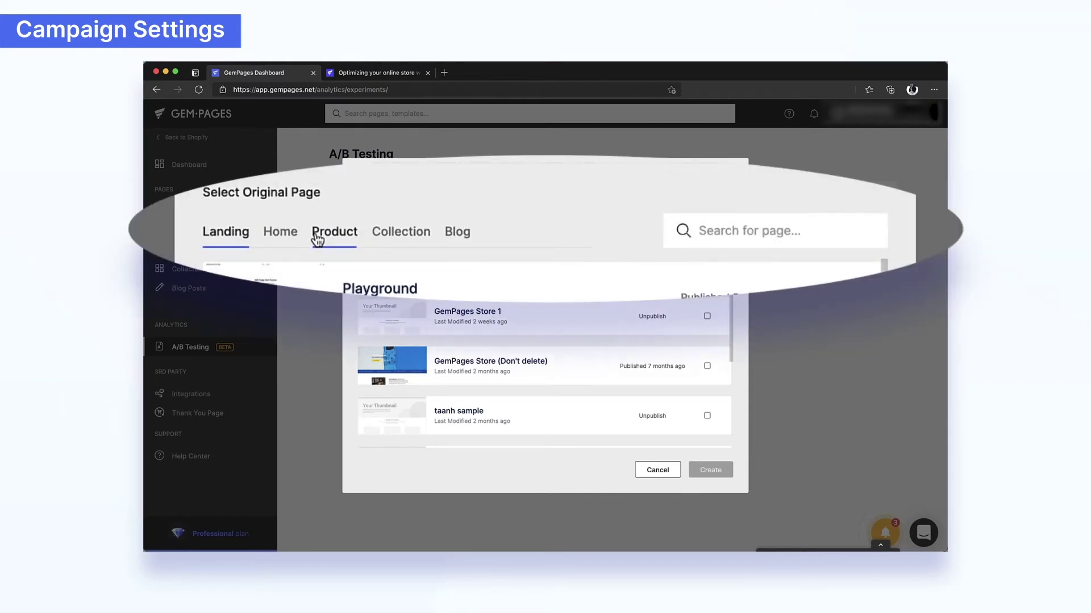
# - Create the campaign with product page Product 1 as the original and Product 2 as the variation
pyautogui.click(430, 230)
pyautogui.click(706, 316)
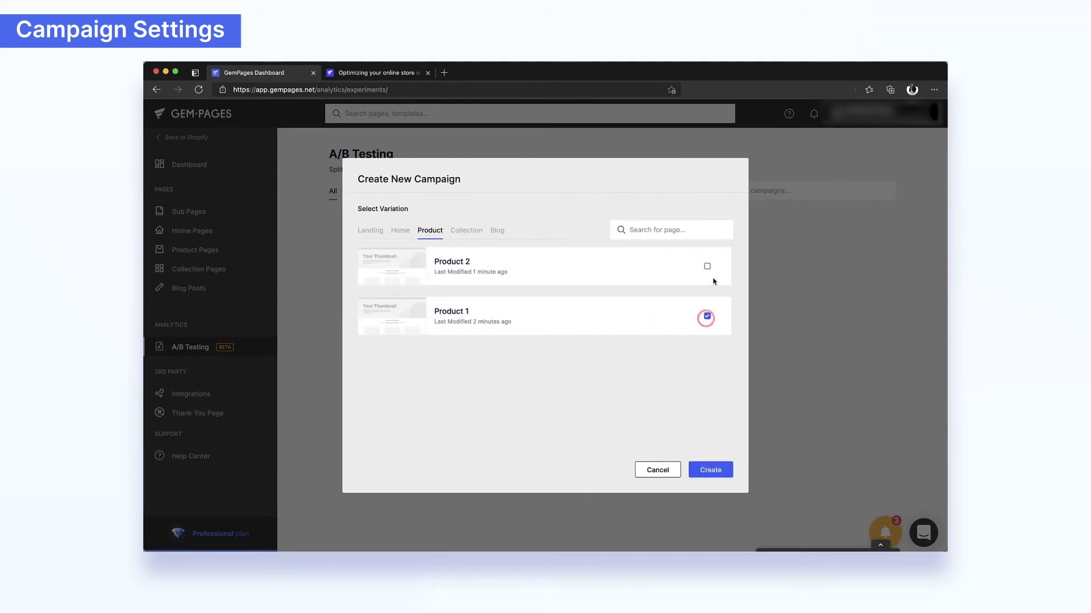
pyautogui.click(706, 266)
pyautogui.click(727, 474)
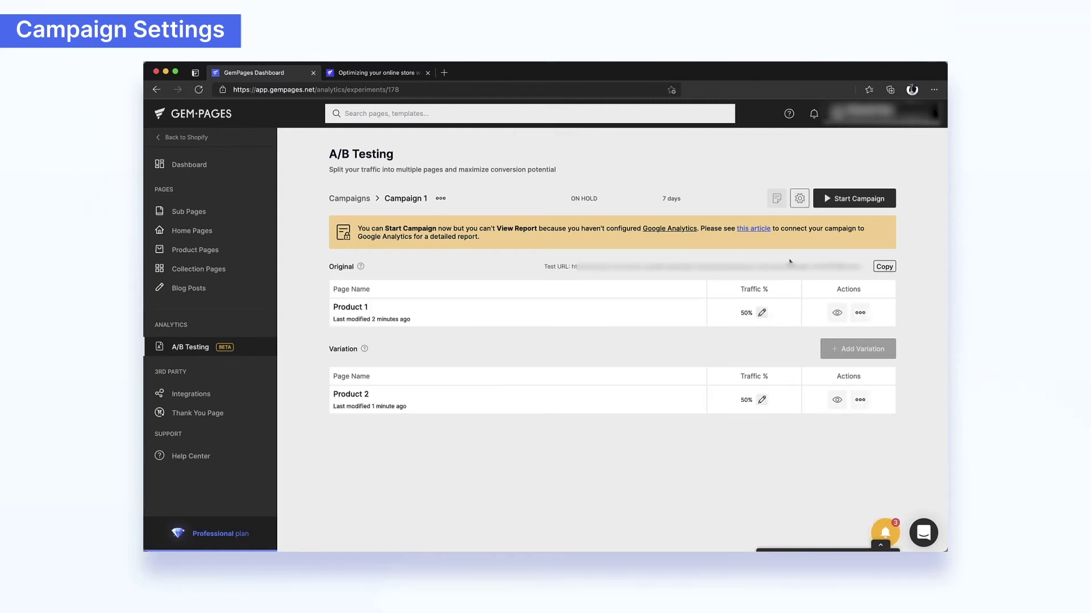
pyautogui.click(859, 312)
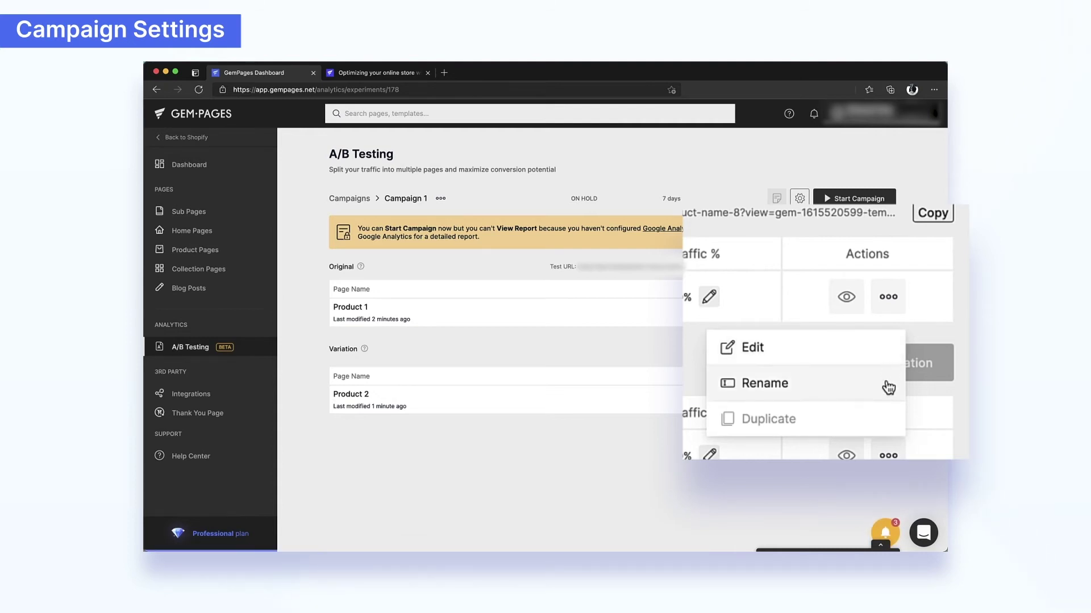
pyautogui.click(878, 431)
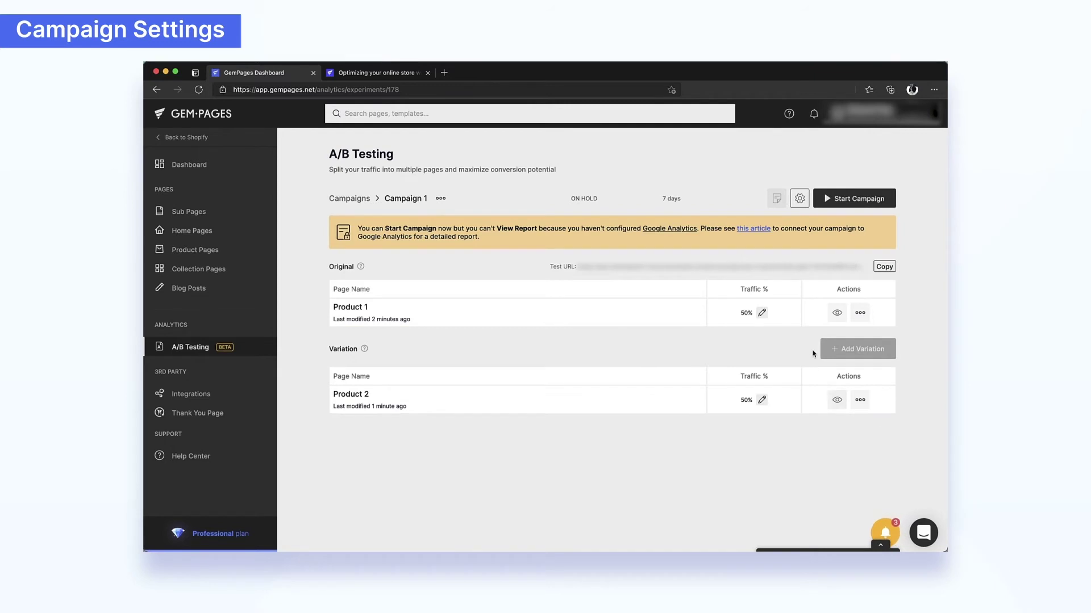
# - Try lowering the original page's share of campaign traffic to 30 percent
pyautogui.click(761, 313)
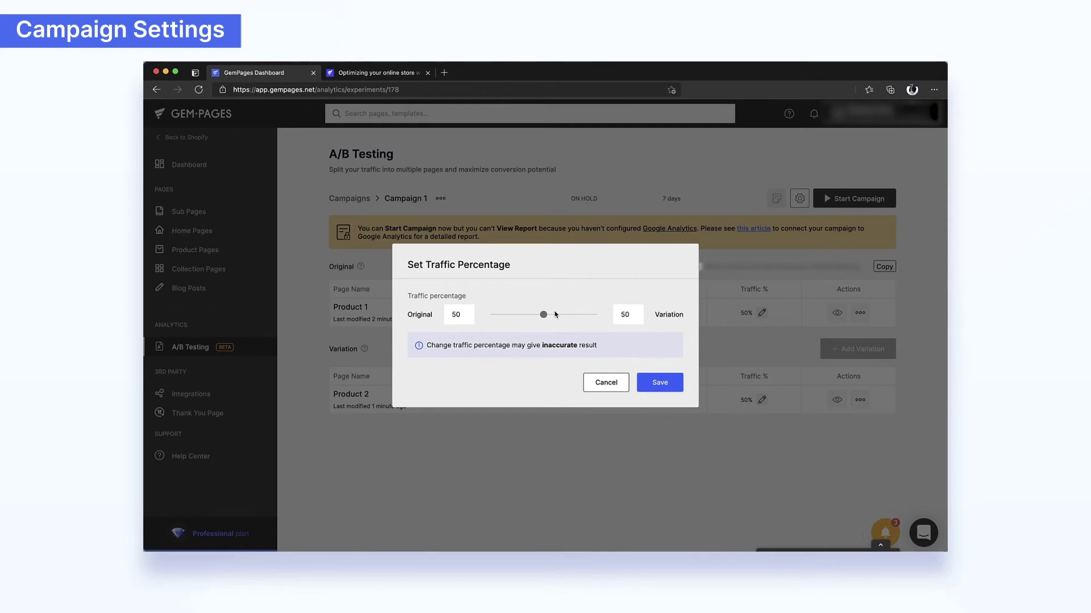
pyautogui.moveTo(556, 314); pyautogui.dragTo(532, 315)
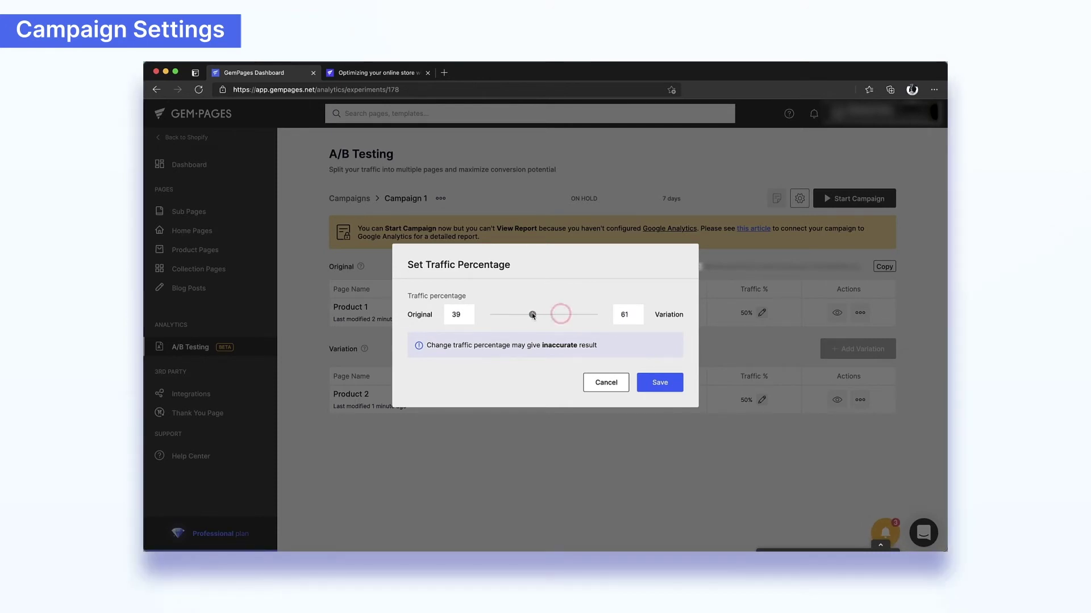
pyautogui.click(468, 317)
pyautogui.click(468, 317)
pyautogui.click(468, 317)
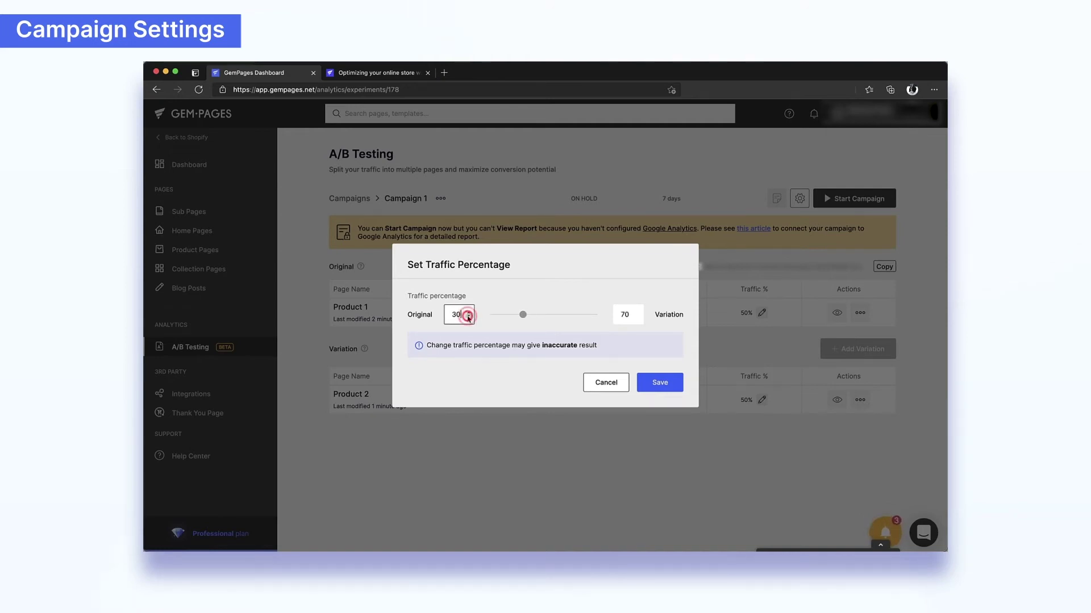
# - Try raising the original page's traffic share to 54 percent
pyautogui.click(468, 312)
pyautogui.click(468, 312)
pyautogui.click(468, 313)
pyautogui.click(468, 313)
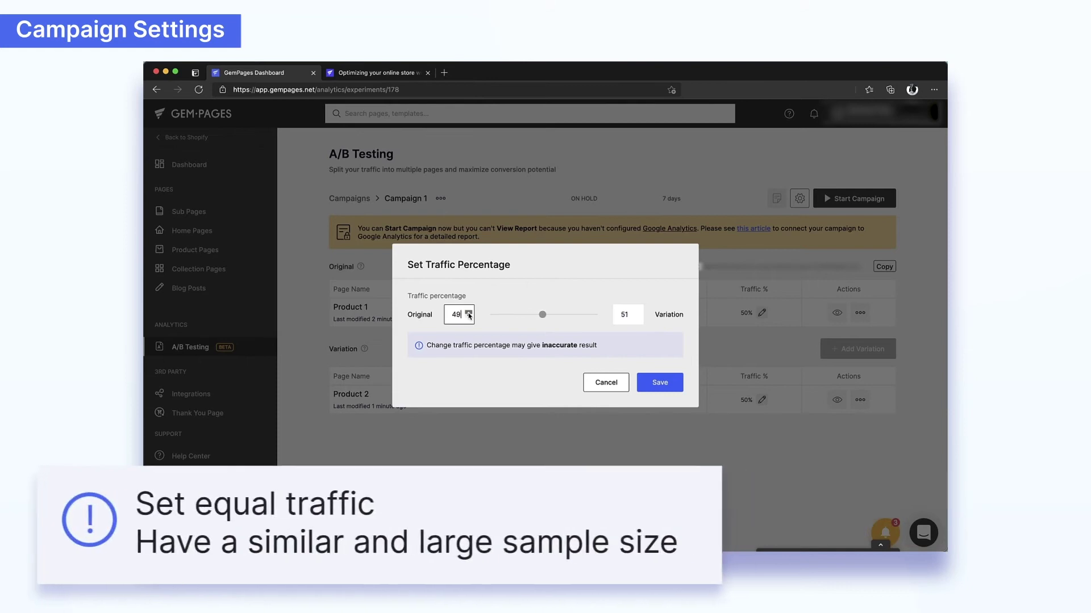
# - Try a 20 percent traffic share for the original page, restore the even 50/50 split and close the traffic settings
pyautogui.doubleClick(462, 315)
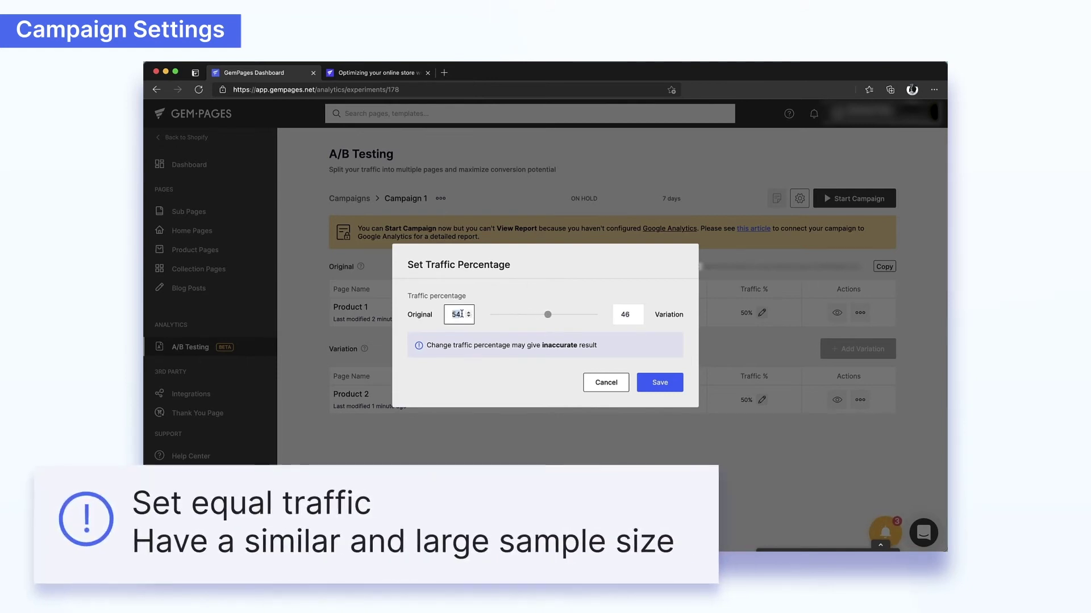
pyautogui.write('20')
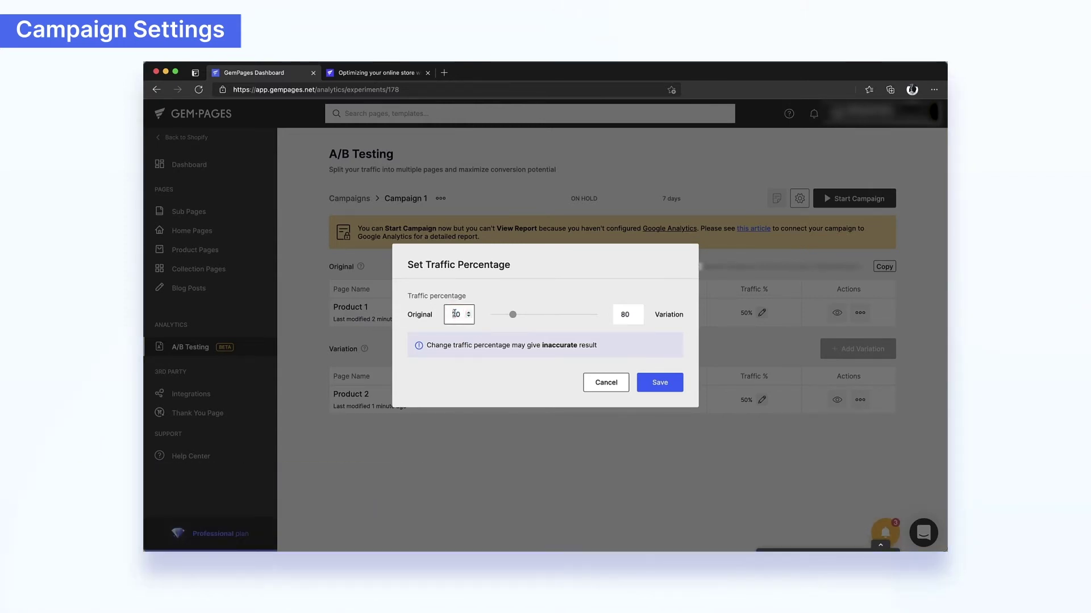
pyautogui.write('50')
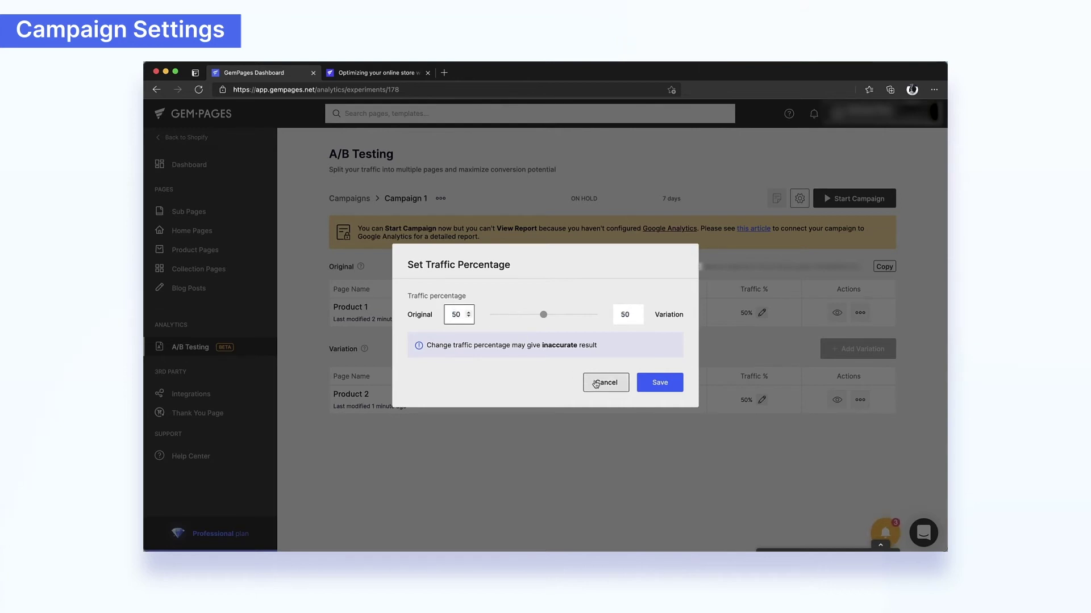
pyautogui.click(585, 359)
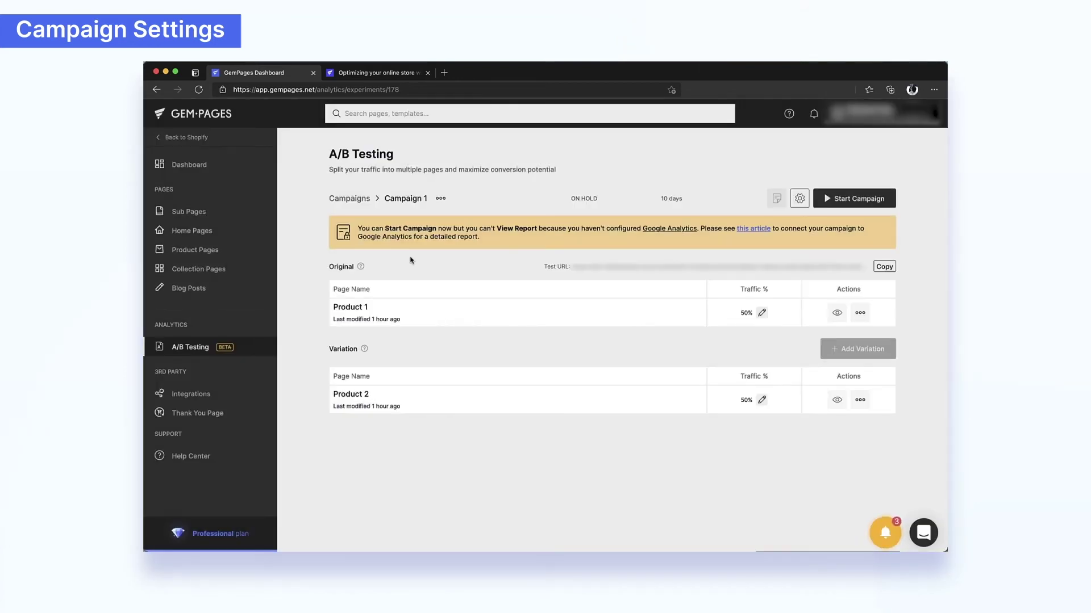
# - Open the help article linked in the campaign settings and read how to connect A/B Testing campaigns to Google Analytics
pyautogui.click(800, 200)
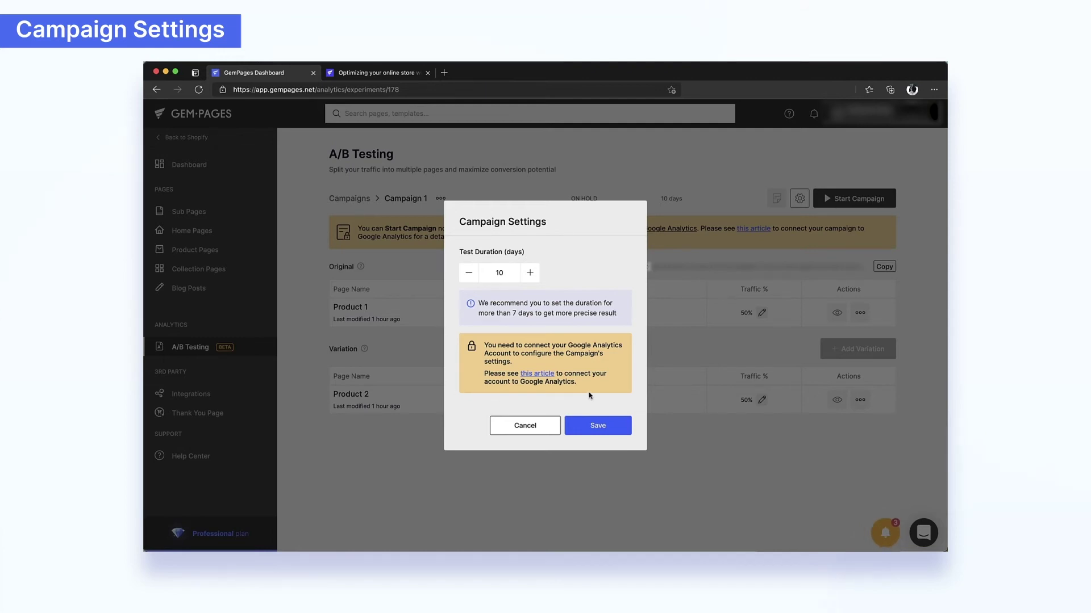
pyautogui.click(537, 374)
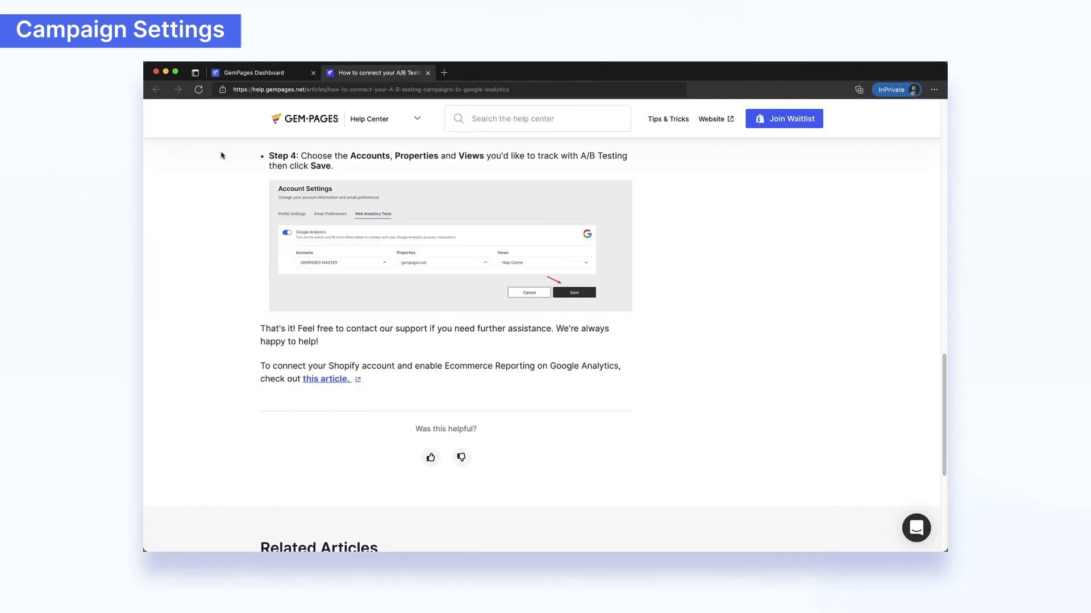
pyautogui.scroll(15, 221, 155)
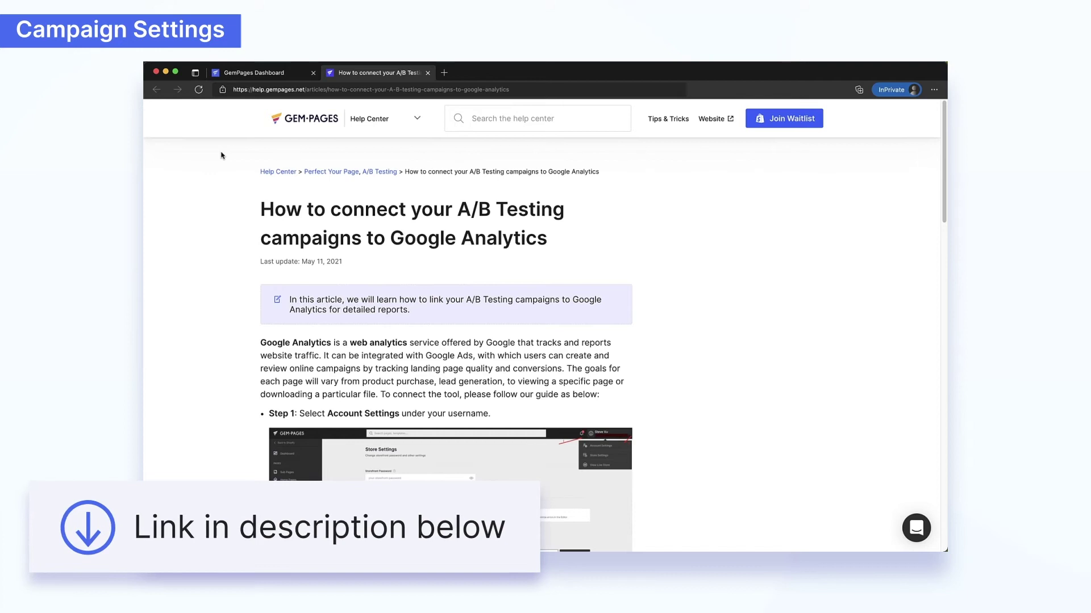
pyautogui.scroll(-10, 222, 155)
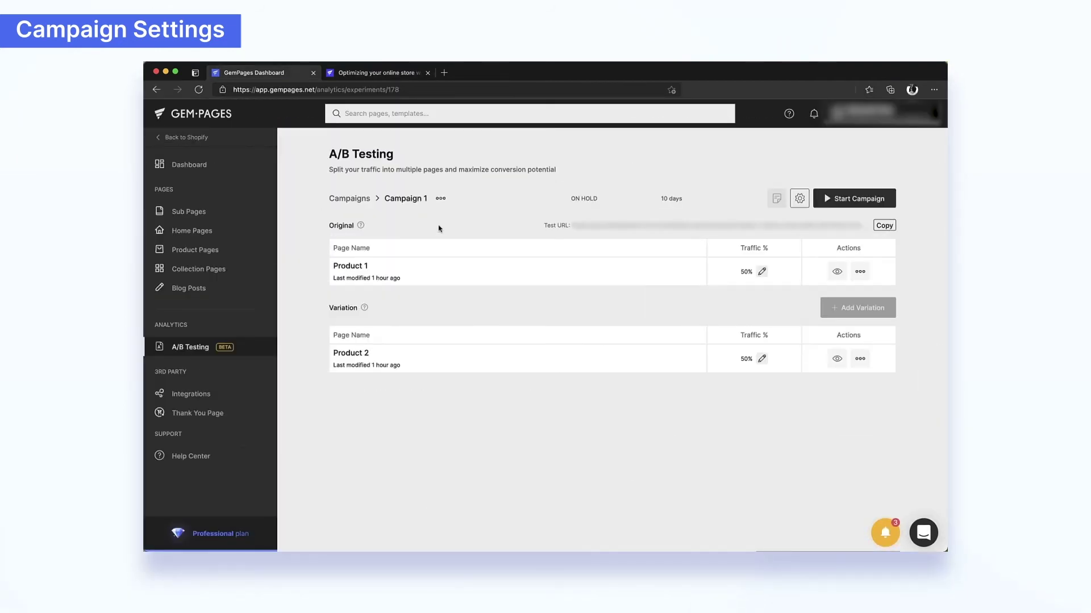
# - Save Campaign 1's settings with a test duration of 10 days and start the campaign
pyautogui.click(798, 199)
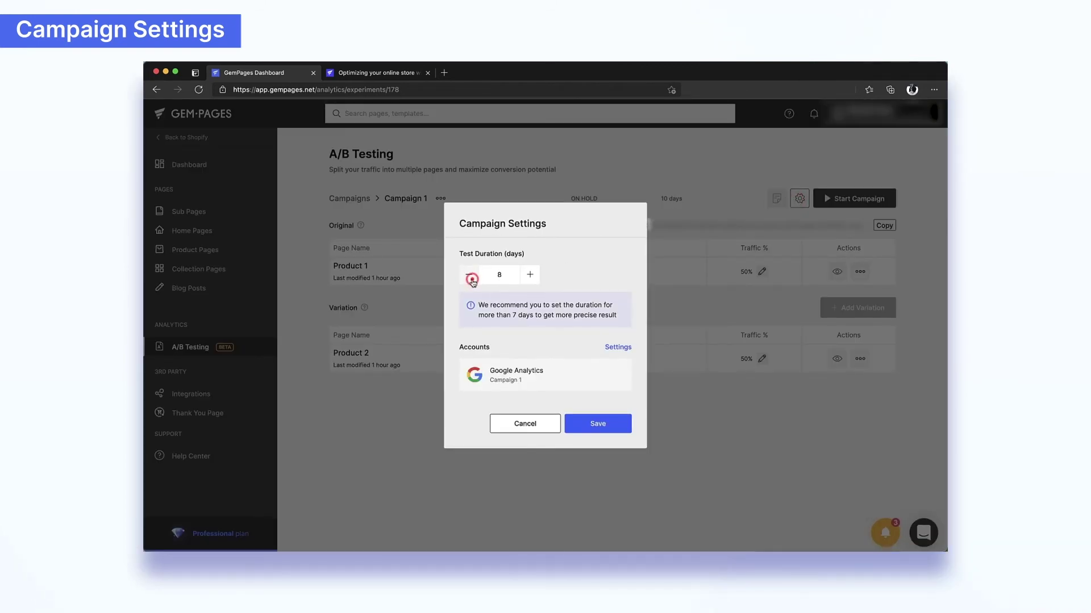
pyautogui.click(529, 275)
pyautogui.click(529, 275)
pyautogui.click(611, 424)
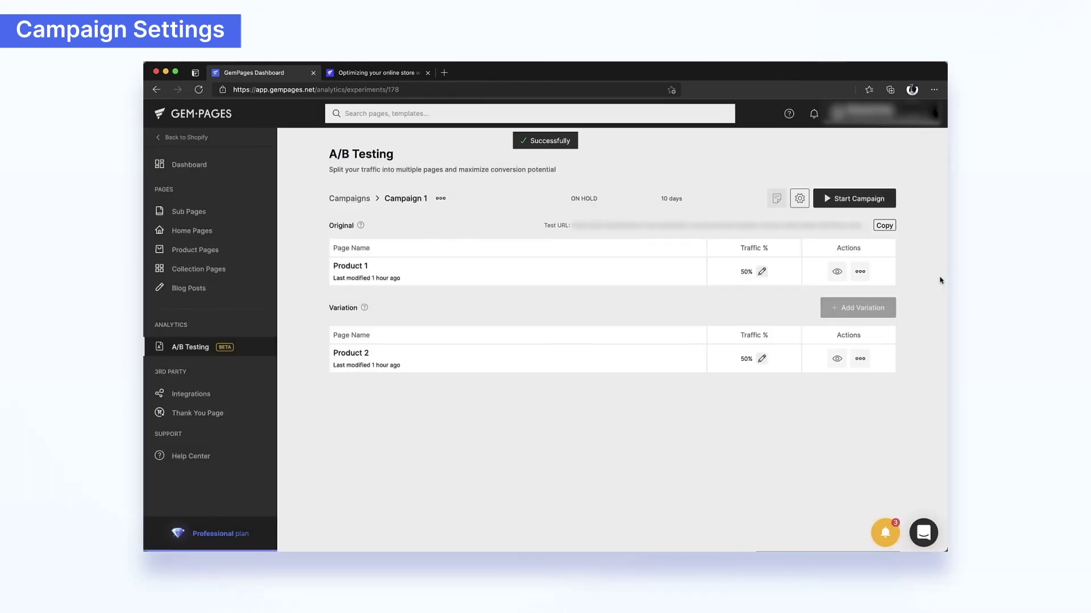
pyautogui.click(861, 208)
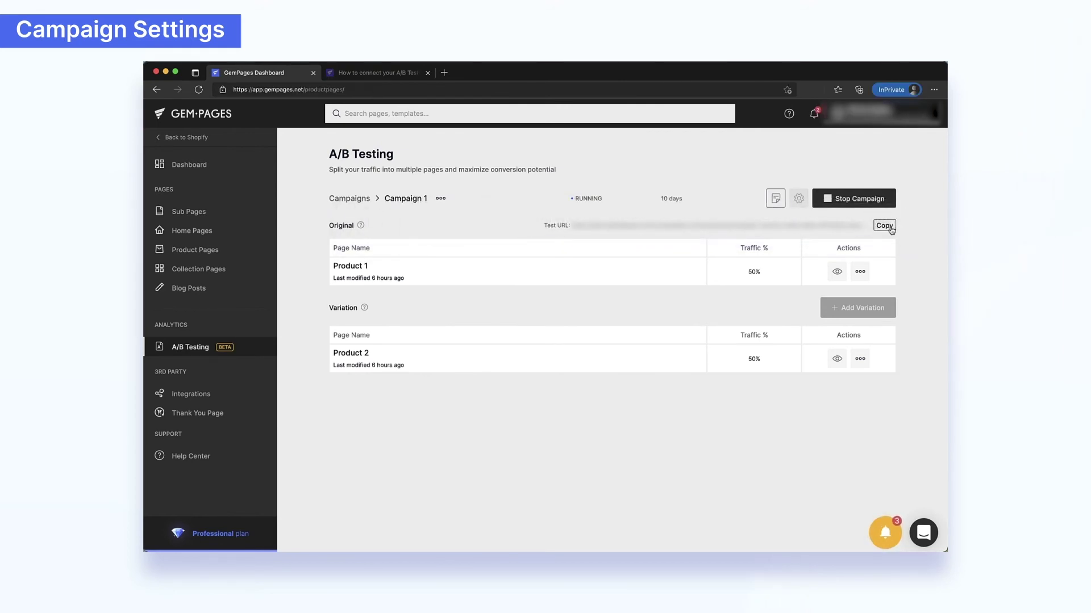
# - Copy the campaign's test URL and open it in a new private browser window
pyautogui.click(889, 227)
pyautogui.press('super+shift+n')
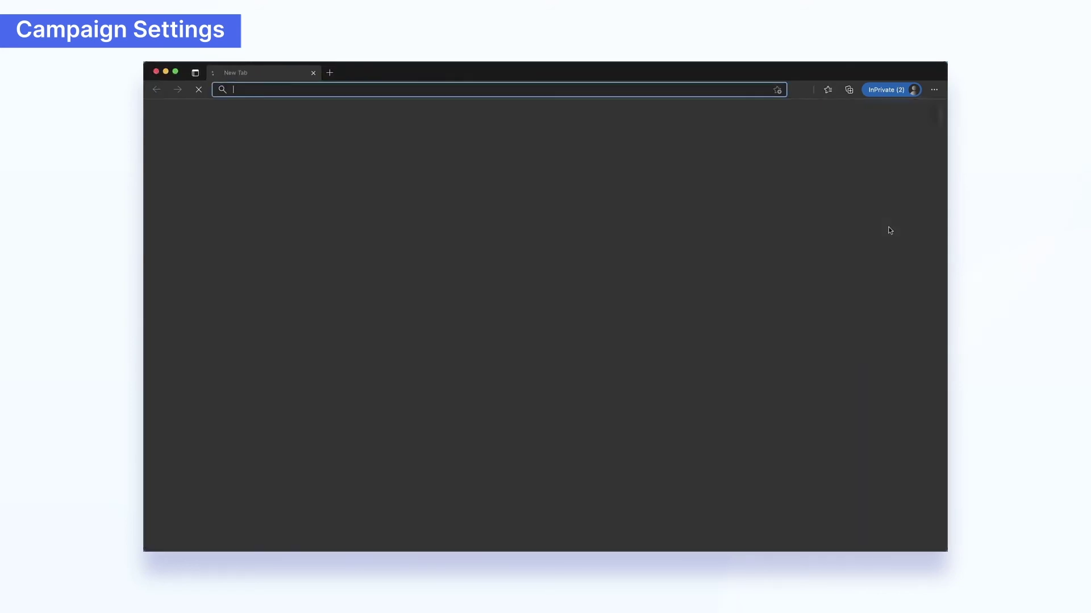
pyautogui.press('super+v')
pyautogui.press('Return')
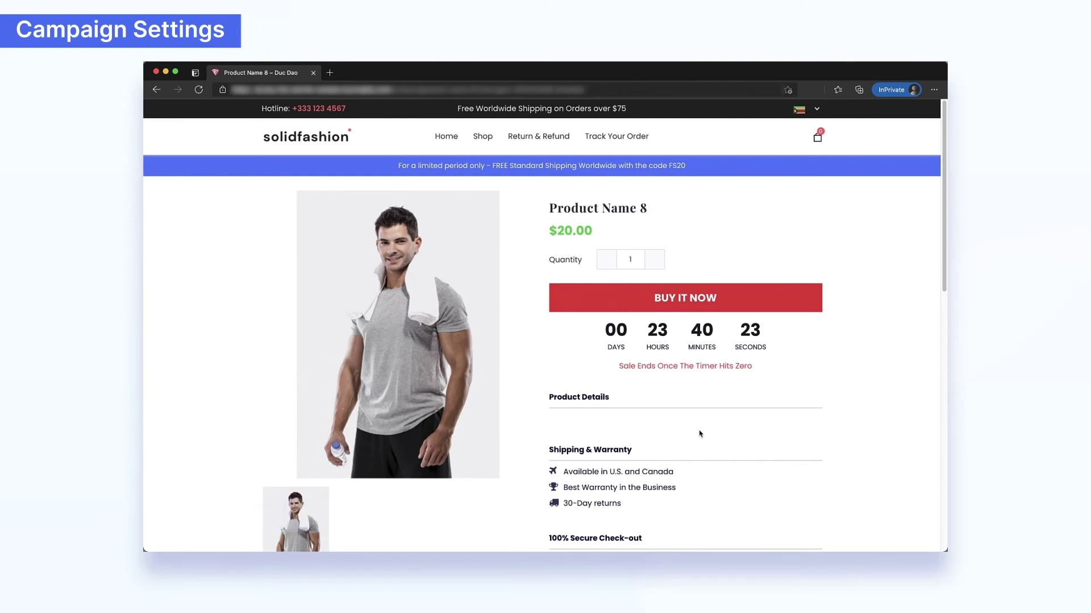
# - Load the copied test URL again in another private window to check which page version is served
pyautogui.press('super+shift+n')
pyautogui.press('super+v')
pyautogui.press('Return')
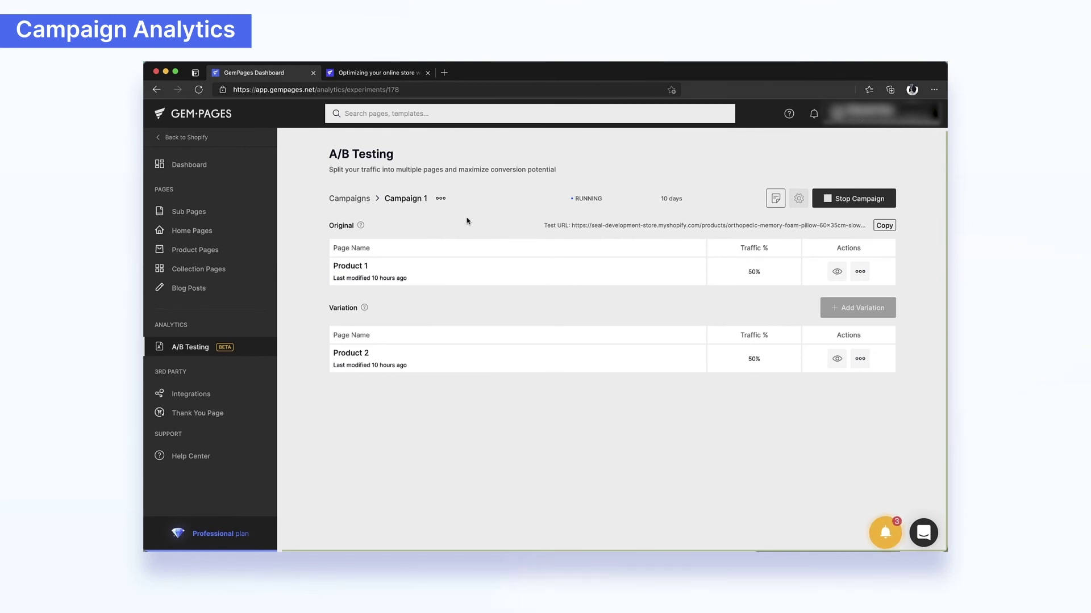
# - Examine the report for Campaign 1 in the GemPages dashboard and return to the list of campaigns
pyautogui.click(775, 200)
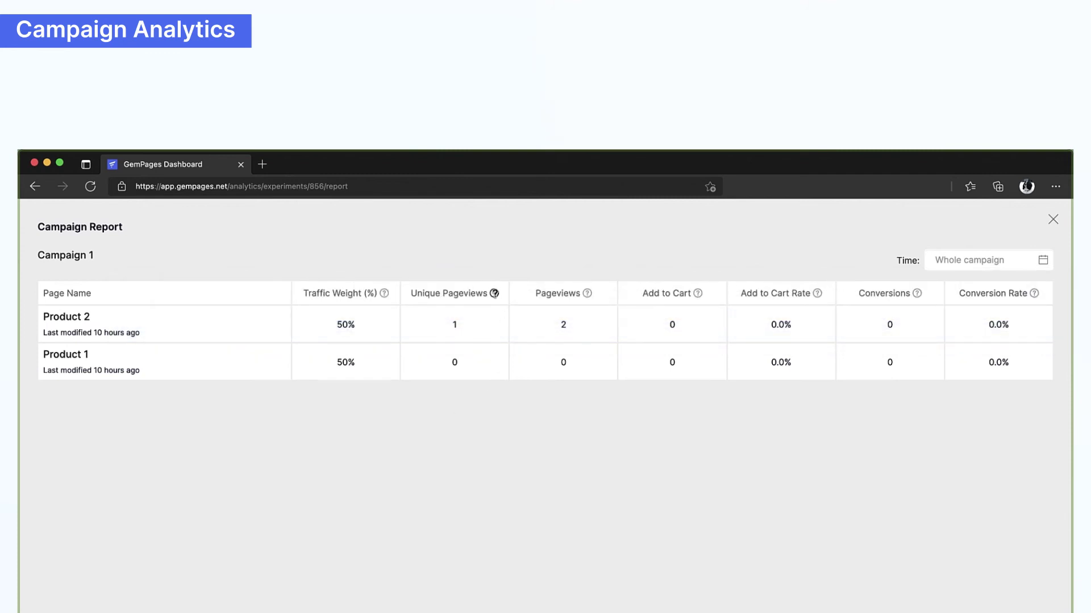
pyautogui.moveTo(495, 295)
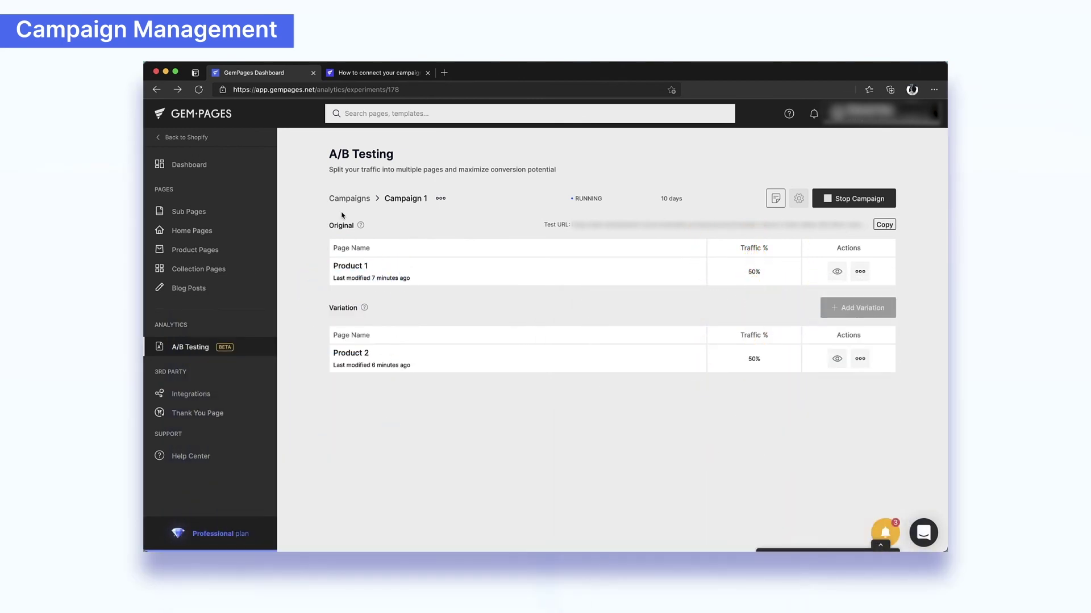
pyautogui.click(349, 200)
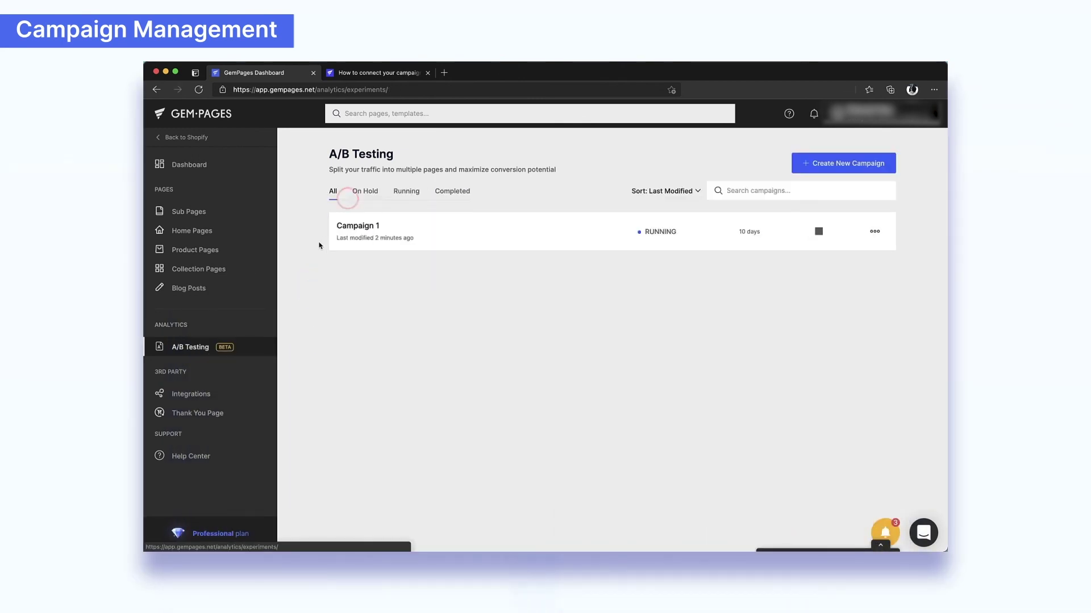